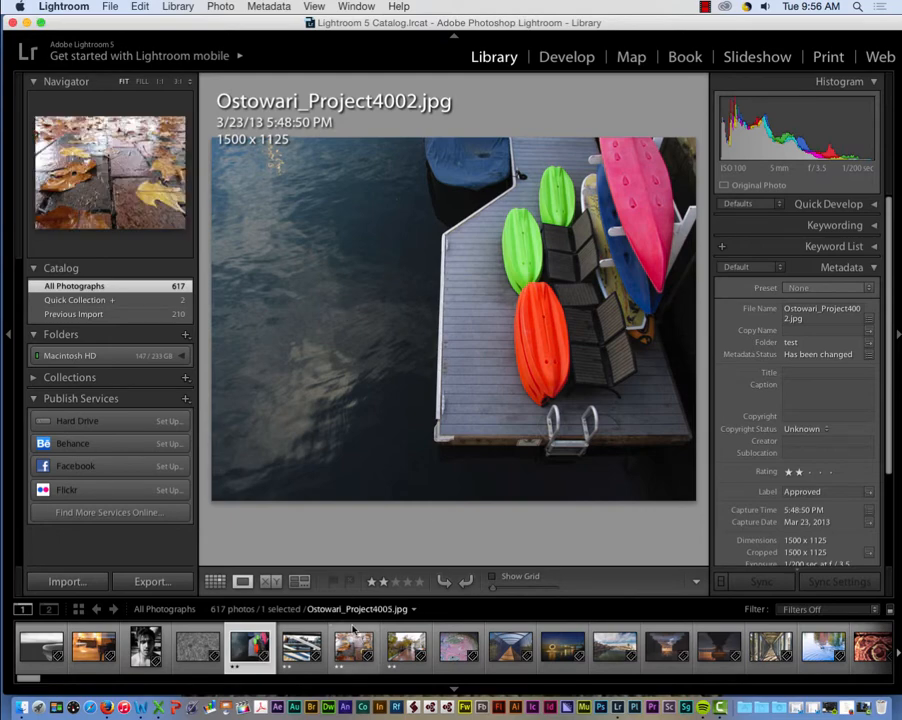
# Apply the Red color label to the blurry photo of the wet brick sidewalk with autumn trees.
pyautogui.press('Right')
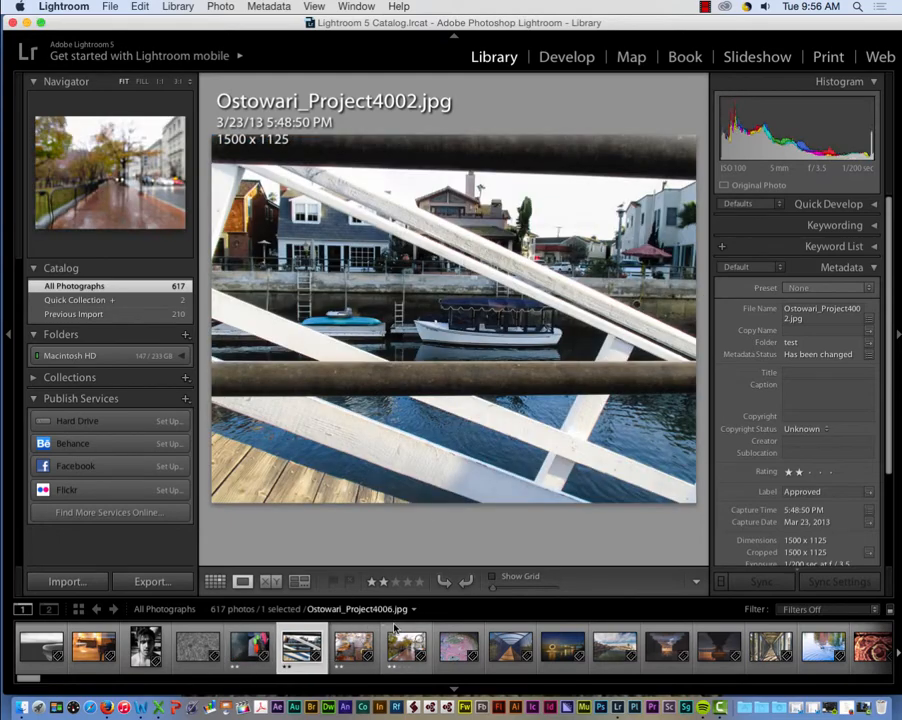
pyautogui.press('Right')
pyautogui.press('Right')
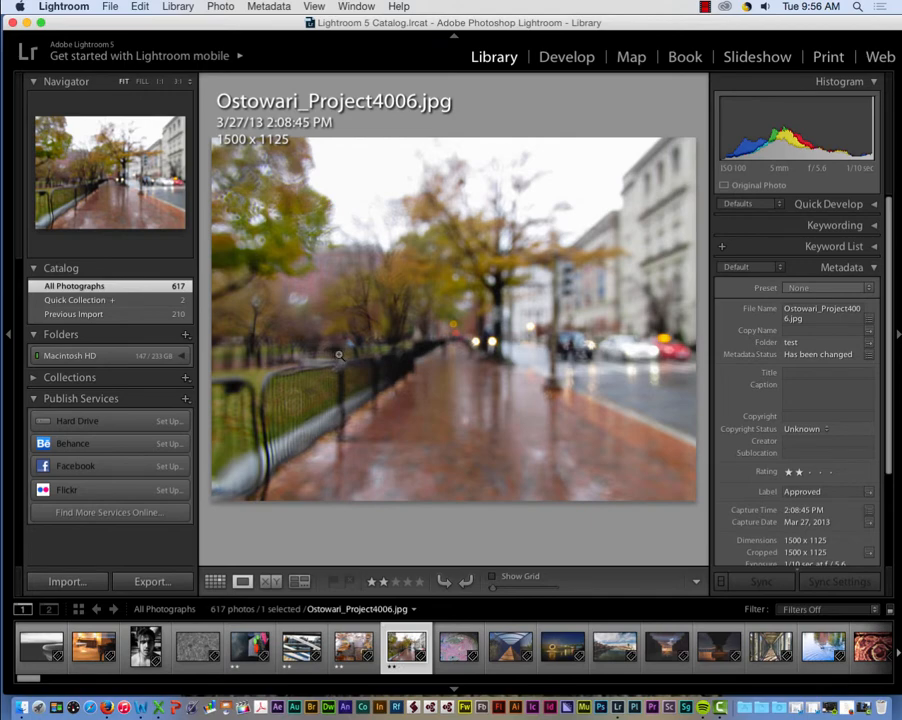
pyautogui.press('6')
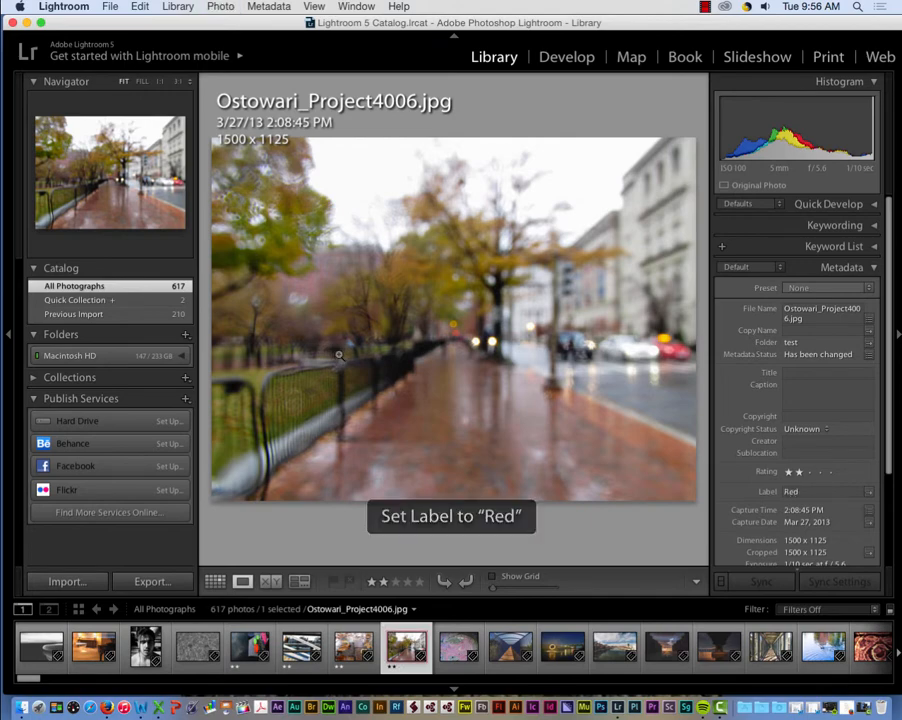
# Apply the Red color label to the symmetrical concrete courtyard sunset photo, pringproj4-5.jpg.
pyautogui.press('Right')
pyautogui.press('Right')
pyautogui.press('Right')
pyautogui.press('Right')
pyautogui.press('Right')
pyautogui.press('Right')
pyautogui.press('Right')
pyautogui.press('6')
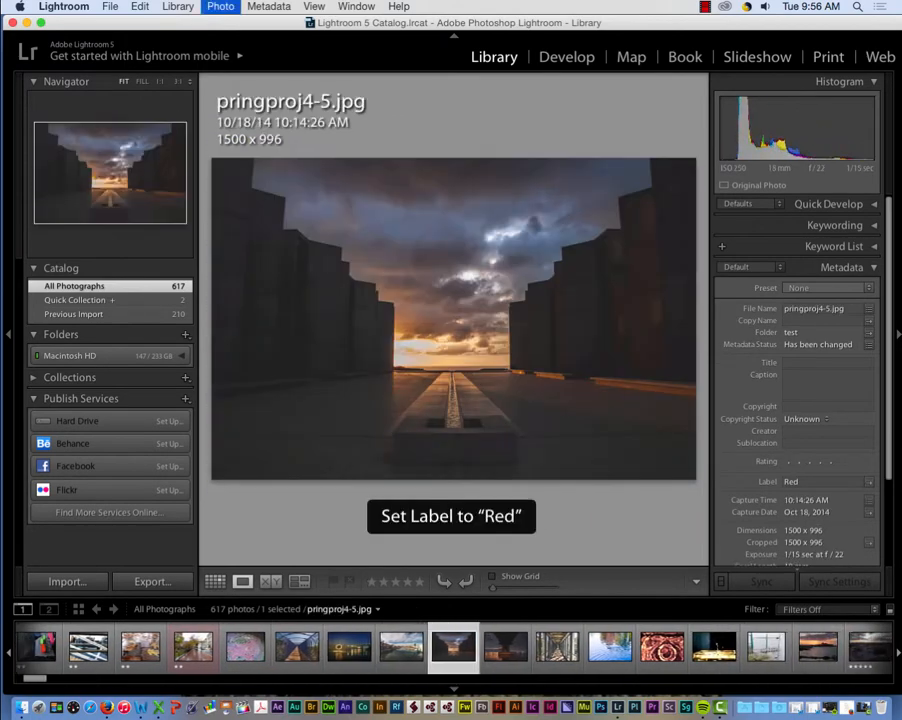
# Apply the Red color label to the photo of the golden-lit water splash against a dark background.
pyautogui.press('Right')
pyautogui.press('Right')
pyautogui.press('Right')
pyautogui.press('Right')
pyautogui.press('Right')
pyautogui.press('Right')
pyautogui.press('Right')
pyautogui.press('Right')
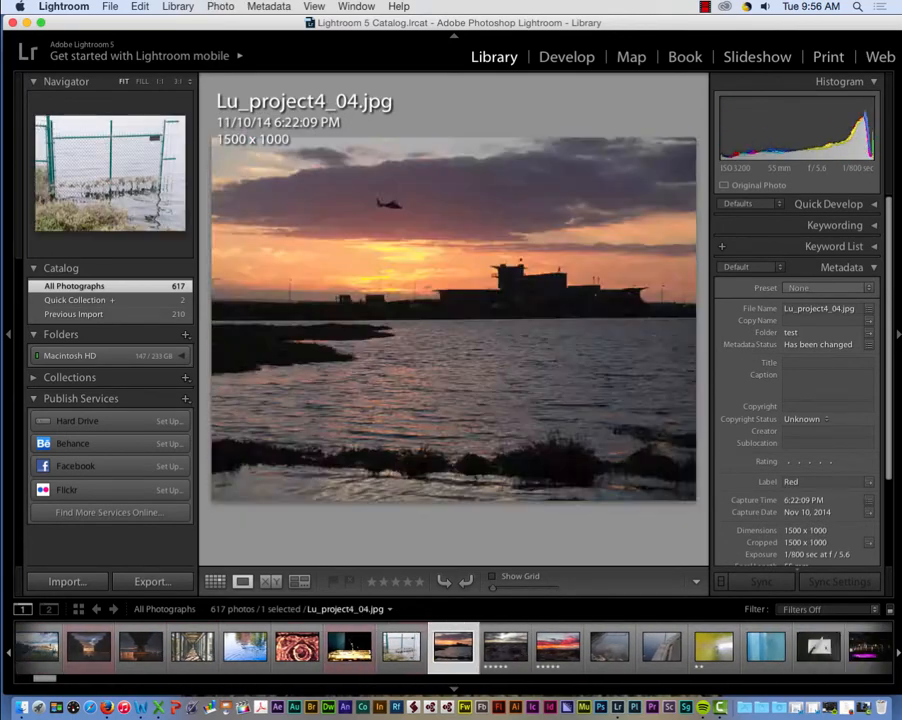
# Apply the Red color label to the night photo of the magenta-lit fountain.
pyautogui.press('Right')
pyautogui.press('Right')
pyautogui.press('Right')
pyautogui.press('Right')
pyautogui.press('Right')
pyautogui.press('Right')
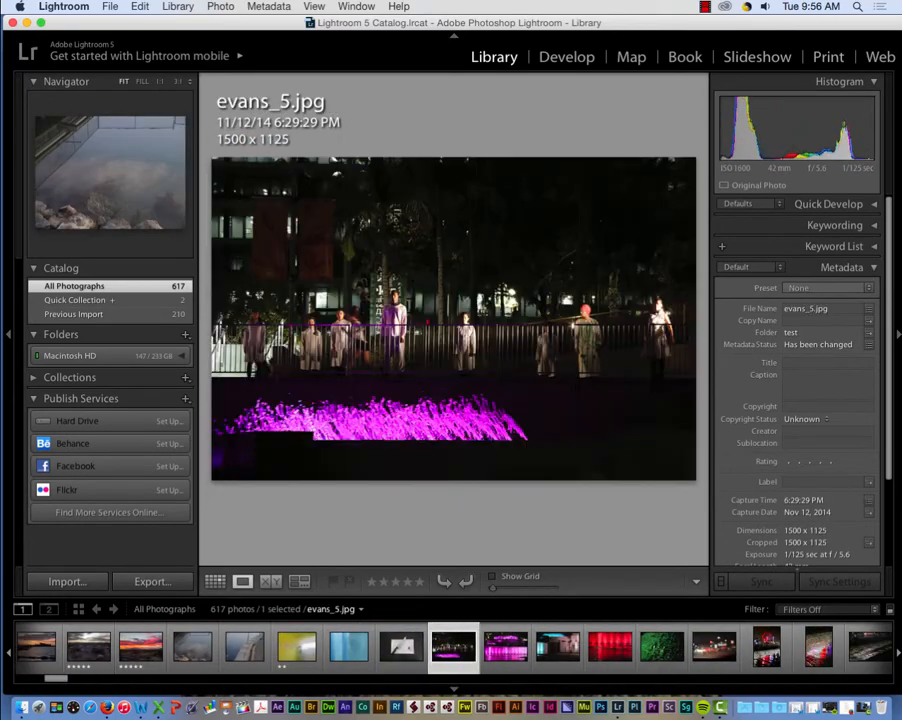
pyautogui.press('6')
# Apply the Red color label to the vertical photo of red and white light streaks on water.
pyautogui.press('Right')
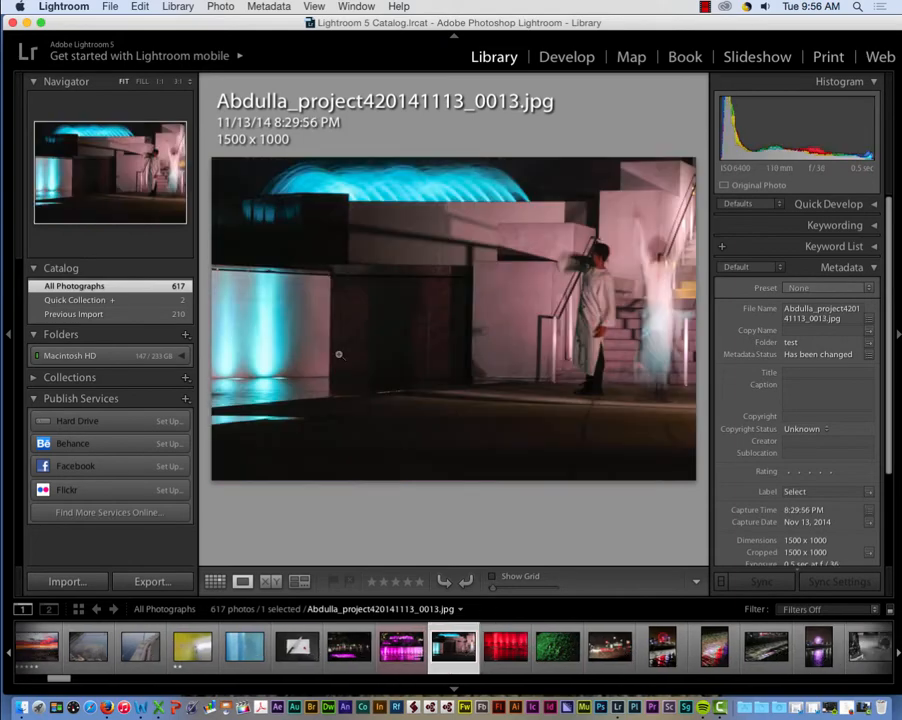
pyautogui.press('Right')
pyautogui.press('Right')
pyautogui.press('Right')
pyautogui.press('Right')
pyautogui.press('Right')
pyautogui.press('Right')
pyautogui.press('Right')
pyautogui.press('Right')
pyautogui.press('Right')
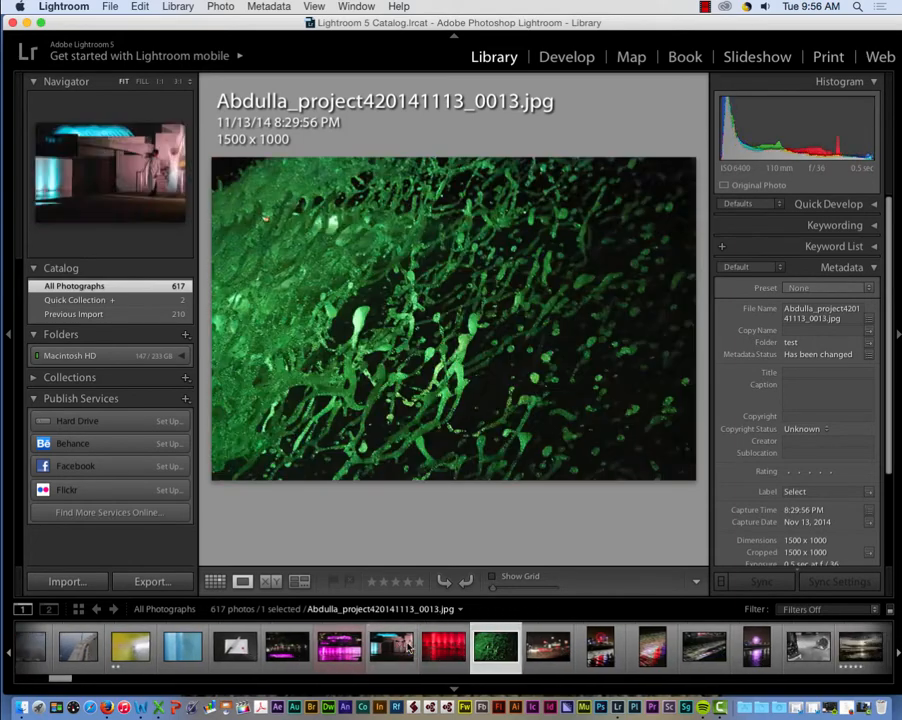
pyautogui.press('6')
# Apply the Red color label to the two-star photo of the dog at the poolside.
pyautogui.press('Right')
pyautogui.press('Right')
pyautogui.press('Right')
pyautogui.press('Right')
pyautogui.press('Right')
pyautogui.press('Right')
pyautogui.press('Right')
pyautogui.press('Right')
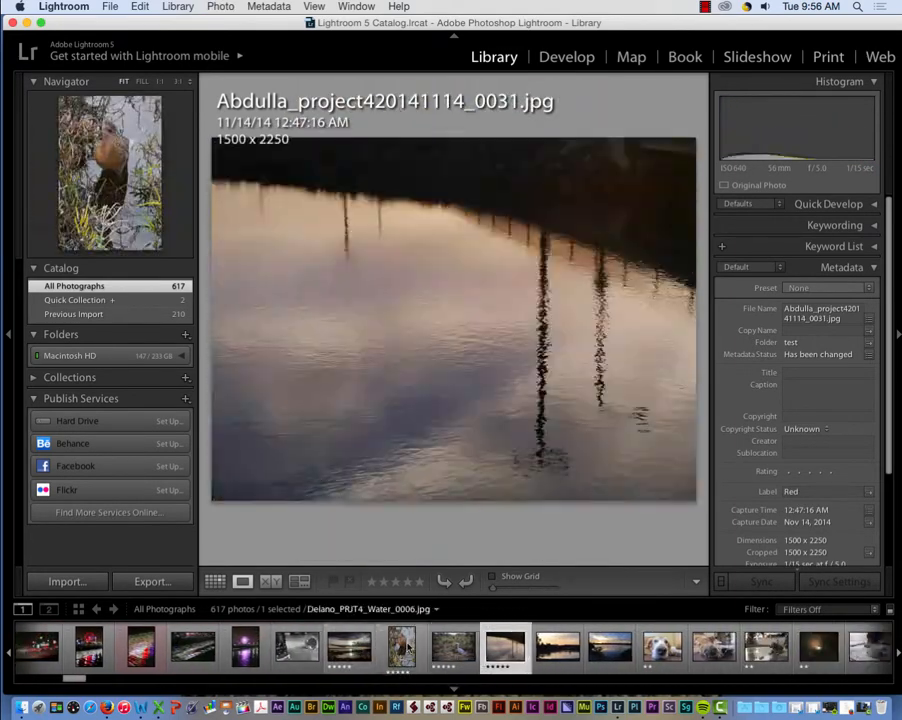
pyautogui.press('6')
# Apply the Red color label to the second photo of water rushing over rocks.
pyautogui.press('Right')
pyautogui.press('Right')
pyautogui.press('Right')
pyautogui.press('Right')
pyautogui.press('Right')
pyautogui.press('Right')
pyautogui.press('Right')
pyautogui.press('Right')
pyautogui.press('Right')
pyautogui.press('Right')
pyautogui.press('Right')
pyautogui.press('Right')
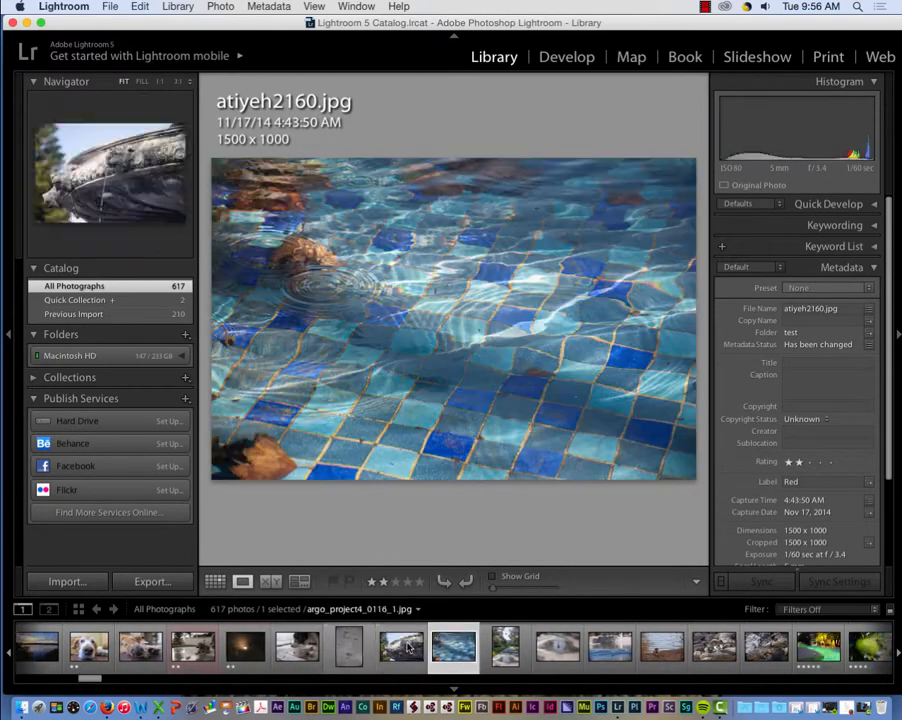
pyautogui.press('6')
# Apply the Red color label to the photo of the arm and hand under water.
pyautogui.press('Right')
pyautogui.press('Right')
pyautogui.press('Right')
pyautogui.press('Right')
pyautogui.press('Right')
pyautogui.press('Right')
pyautogui.press('Right')
pyautogui.press('Right')
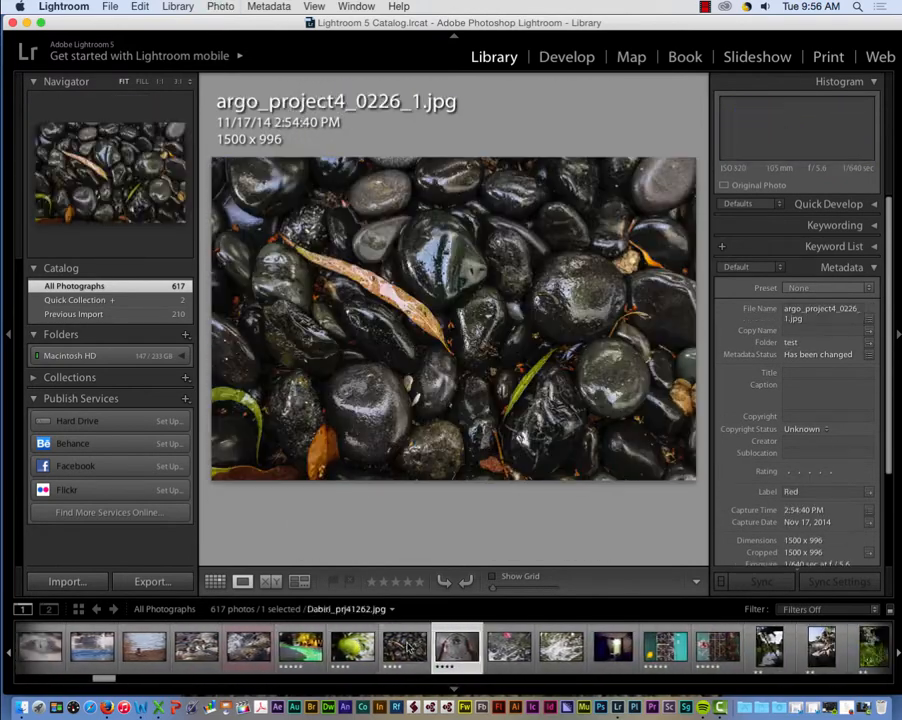
pyautogui.press('Right')
pyautogui.press('Right')
pyautogui.press('Right')
pyautogui.press('Right')
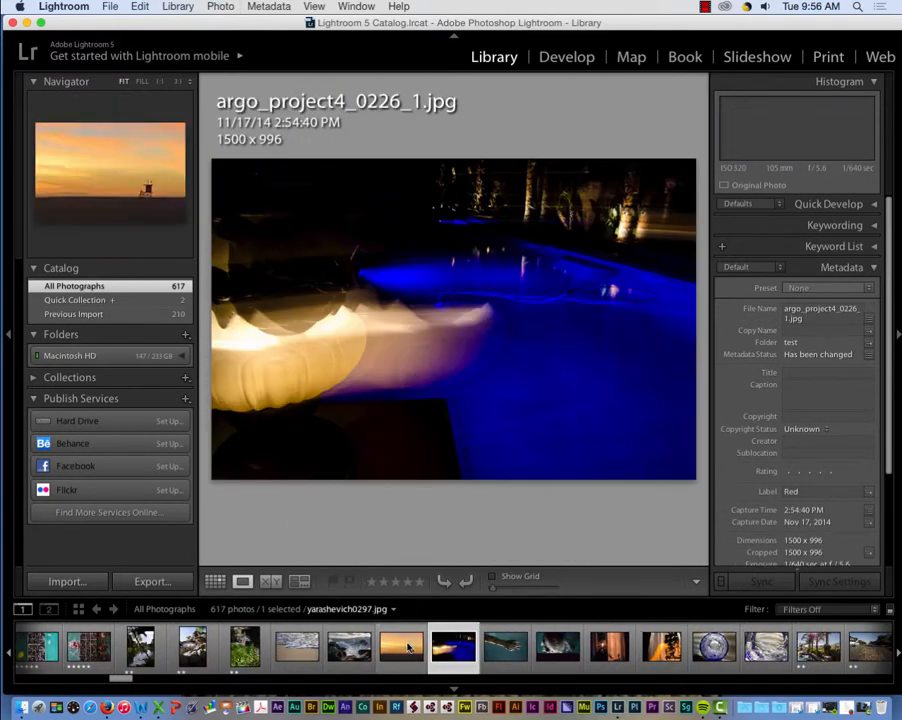
pyautogui.press('6')
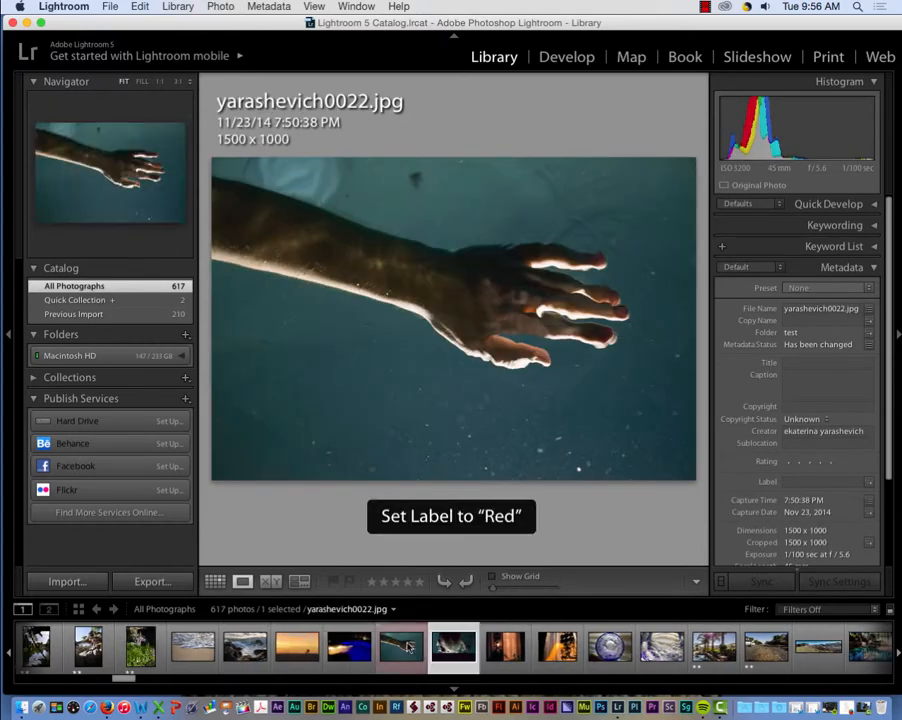
# Apply the Red color label to the vertical photo of the winding river with rocks in the foreground.
pyautogui.press('Right')
pyautogui.press('Right')
pyautogui.press('Right')
pyautogui.press('Right')
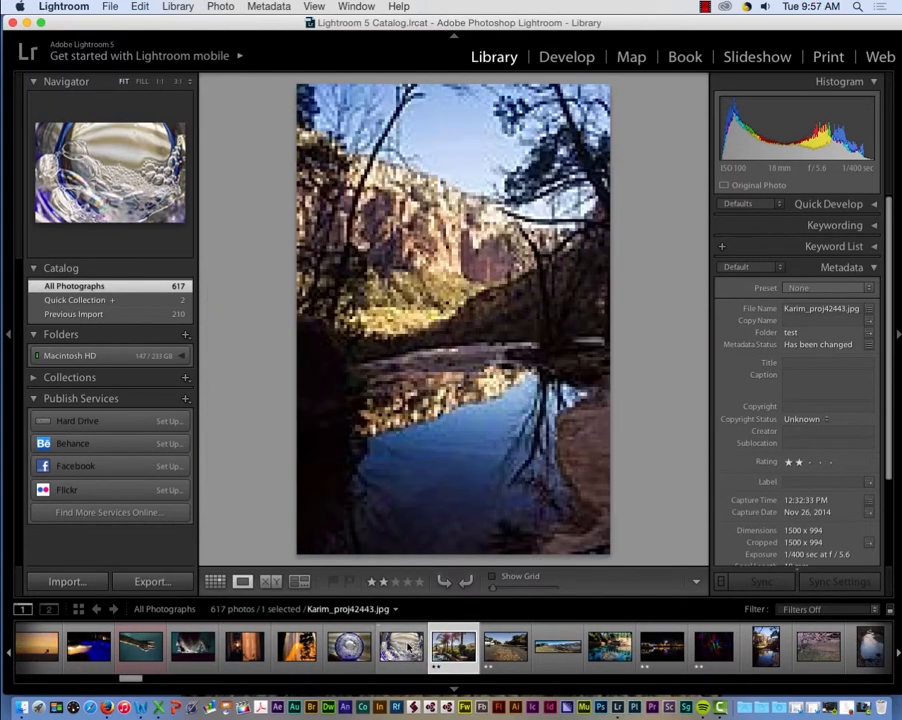
pyautogui.press('Right')
pyautogui.press('Right')
pyautogui.press('Right')
pyautogui.press('Right')
pyautogui.press('Right')
pyautogui.press('Right')
pyautogui.press('Right')
pyautogui.press('Right')
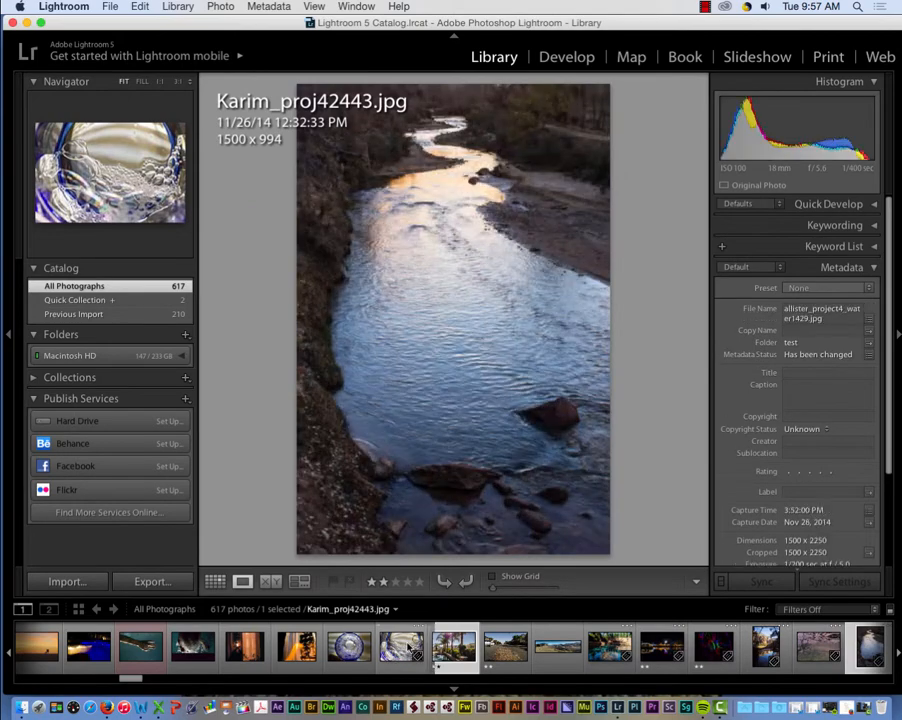
pyautogui.press('6')
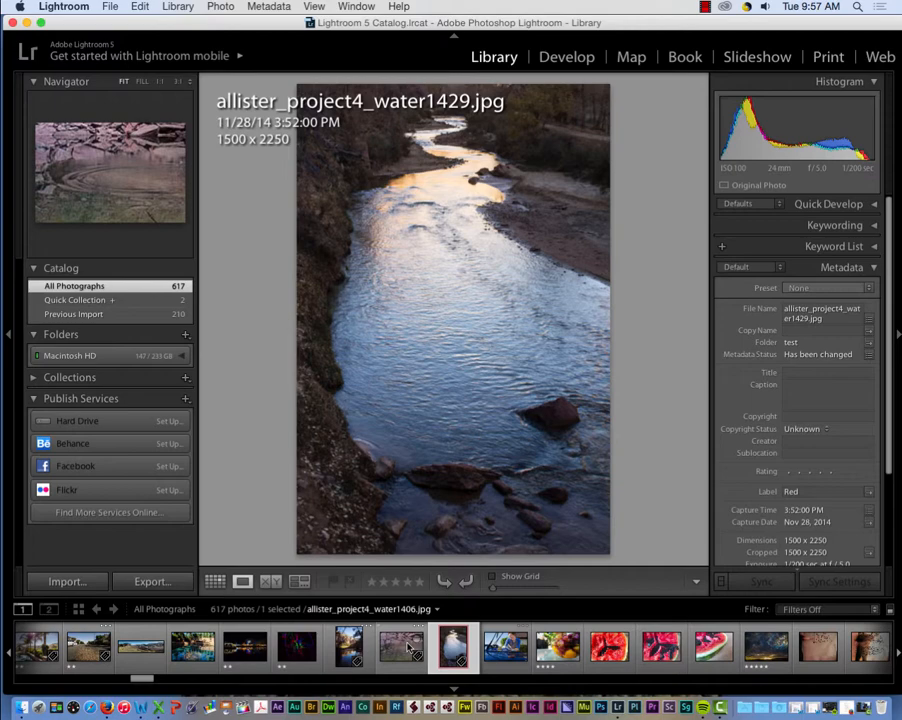
# Apply the Red color label to the first close-up photo of the cut red watermelon.
pyautogui.press('Right')
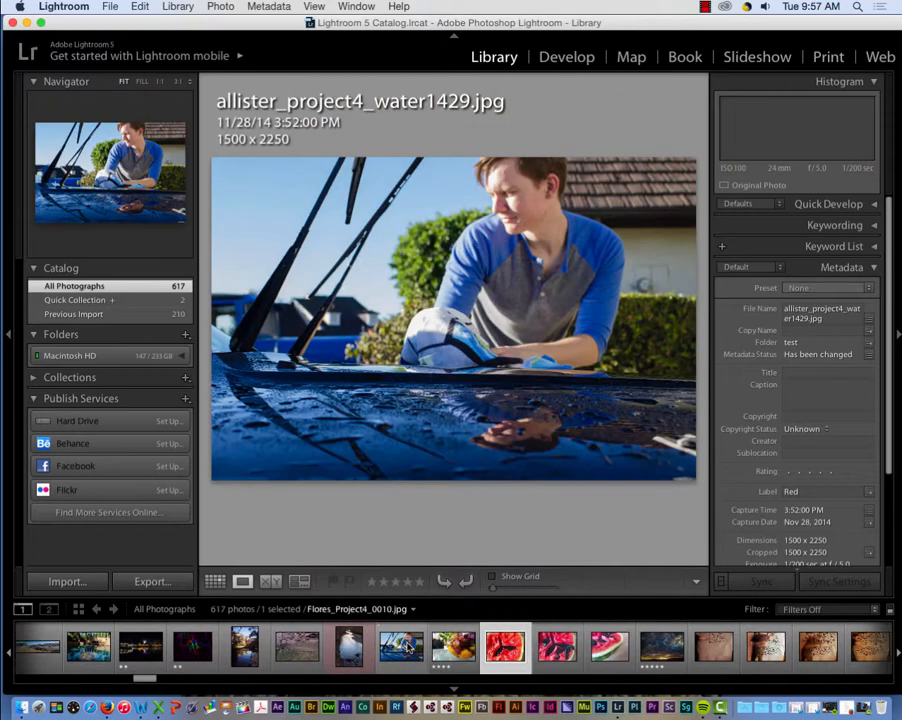
pyautogui.press('Right')
pyautogui.press('Right')
pyautogui.press('Right')
pyautogui.press('Right')
pyautogui.press('6')
# Apply the Red color label to the photo of the blurred figure in front of the painted waves.
pyautogui.press('Right')
pyautogui.press('Right')
pyautogui.press('Right')
pyautogui.press('6')
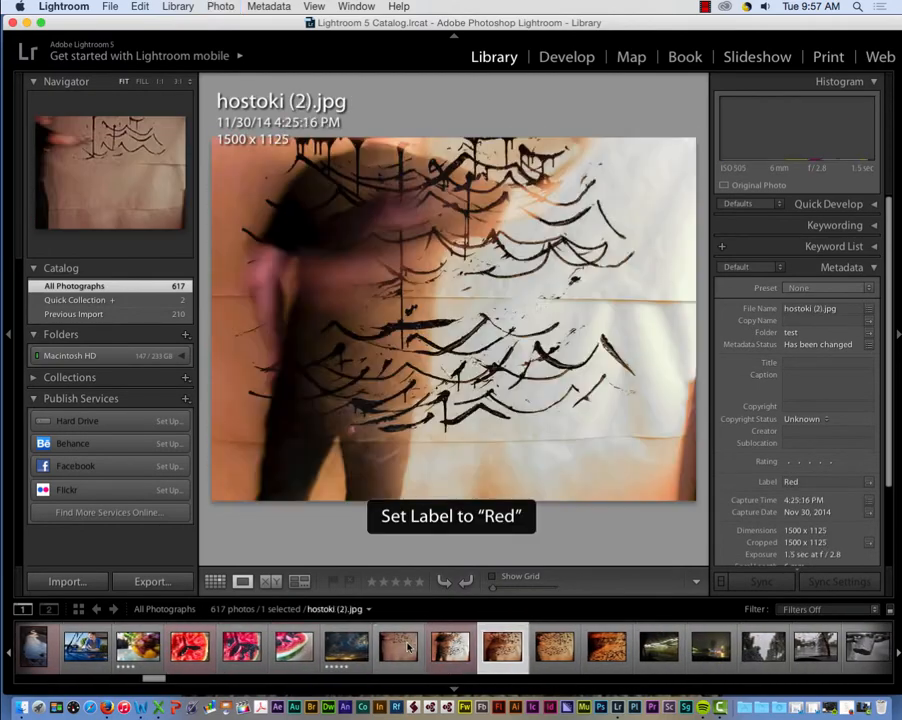
# Apply the Red color label to the dark greenish night photo and the adjacent photo of trees through rainy glass.
pyautogui.press('Right')
pyautogui.press('Right')
pyautogui.press('Right')
pyautogui.press('Right')
pyautogui.press('Right')
pyautogui.press('Right')
pyautogui.press('6')
pyautogui.press('Right')
pyautogui.press('6')
pyautogui.press('Right')
pyautogui.press('Right')
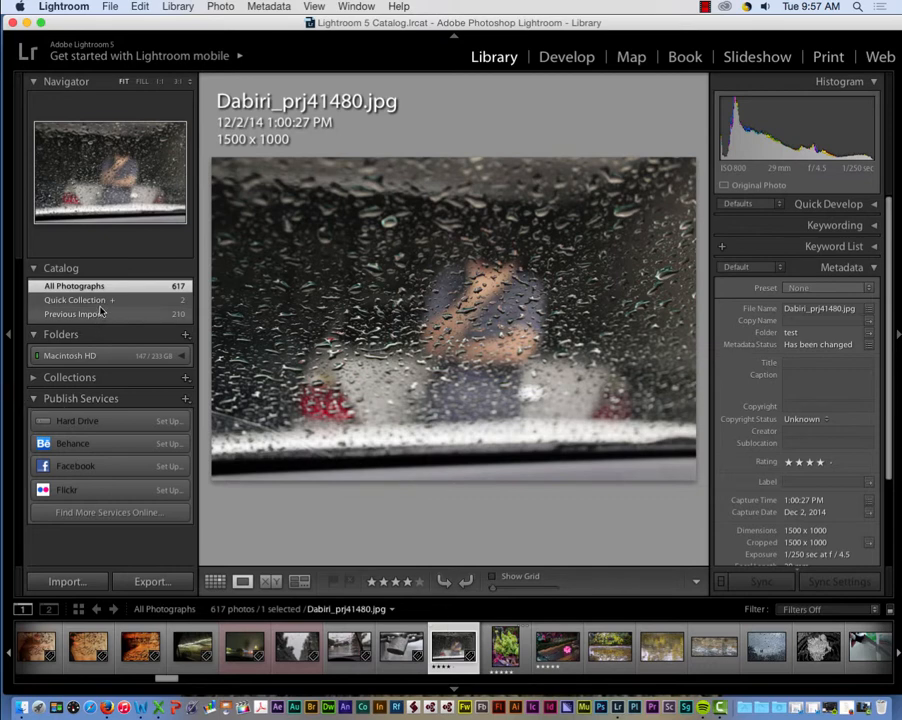
# Open the Colored Red smart collection to show only the red-labeled photos.
pyautogui.click(34, 379)
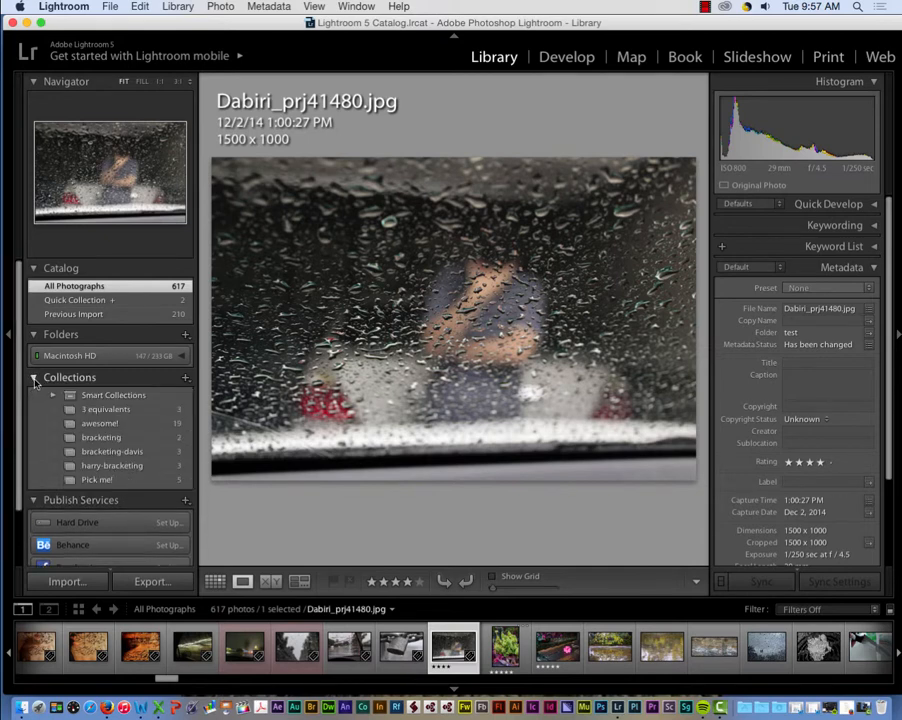
pyautogui.click(53, 396)
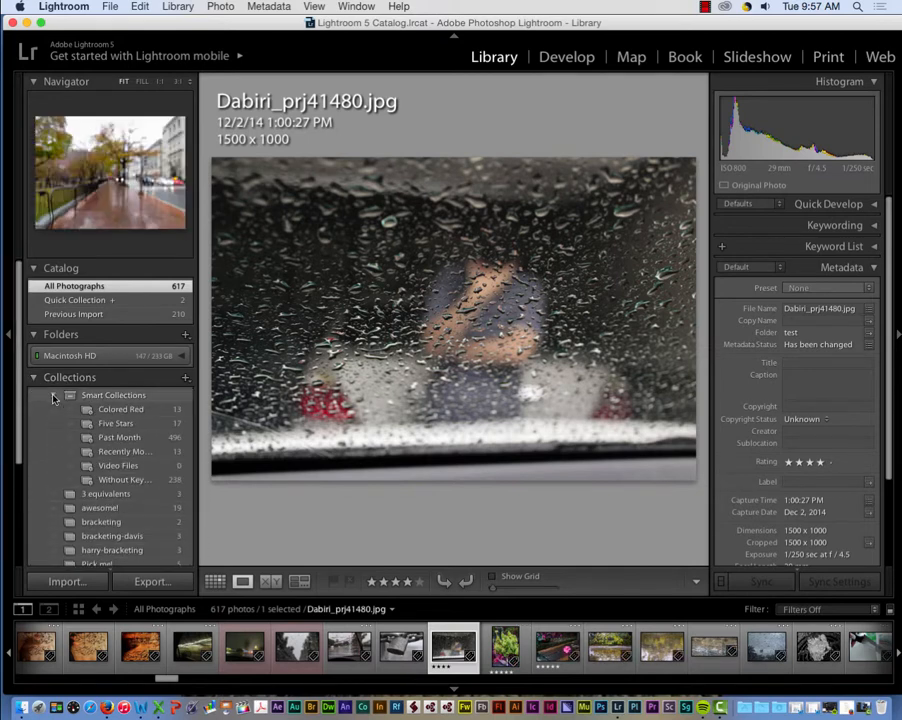
pyautogui.click(118, 408)
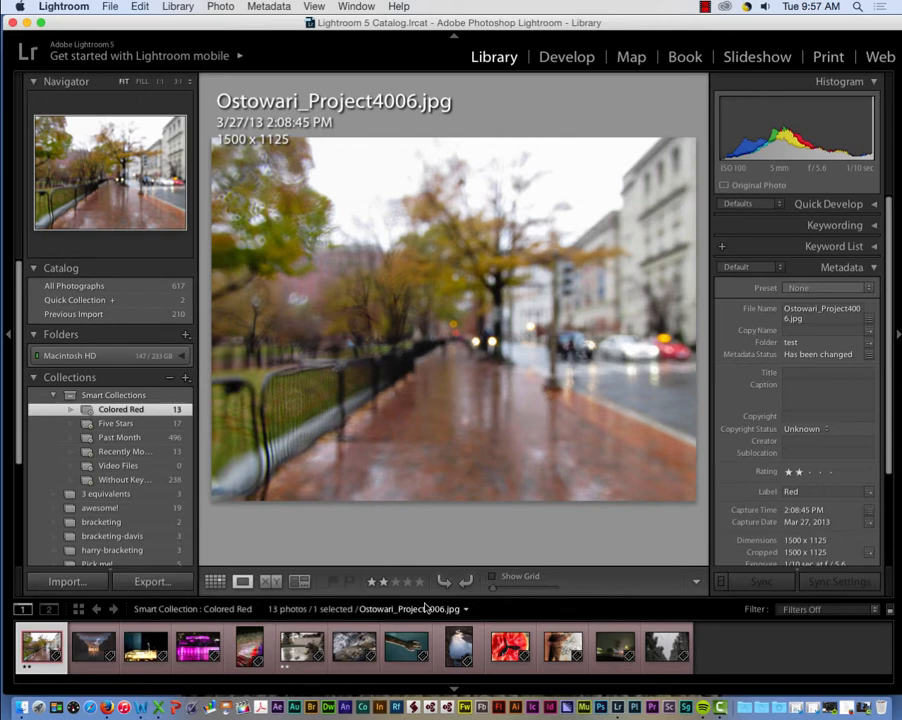
# Create a collection named Project 1 from all the red-labeled photos, outside any collection set, and collapse the smart collections.
pyautogui.press('super+a')
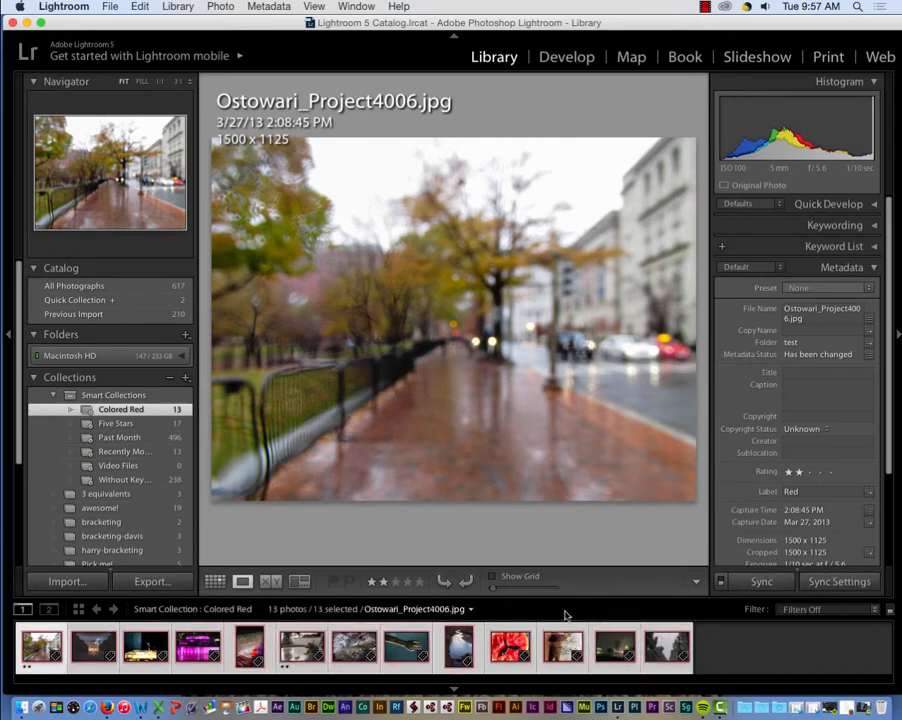
pyautogui.click(185, 378)
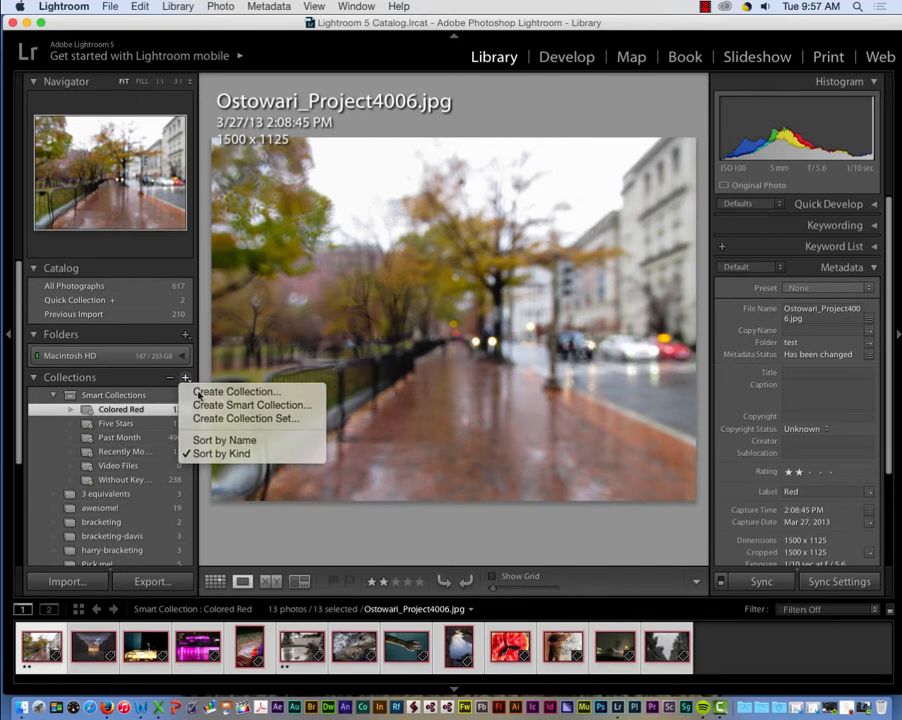
pyautogui.click(199, 393)
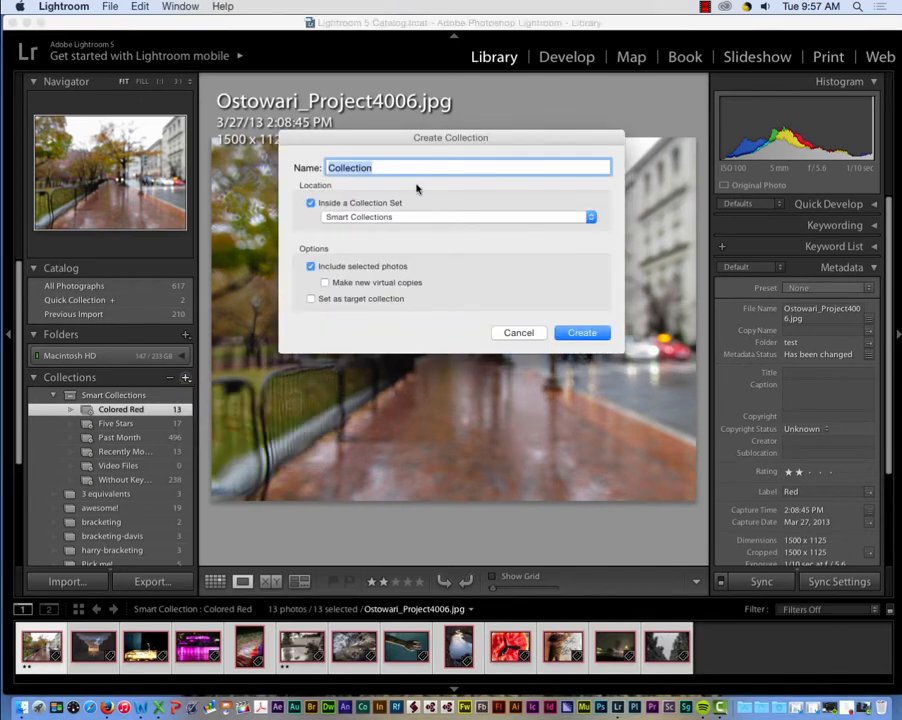
pyautogui.write('Project 1')
pyautogui.click(311, 204)
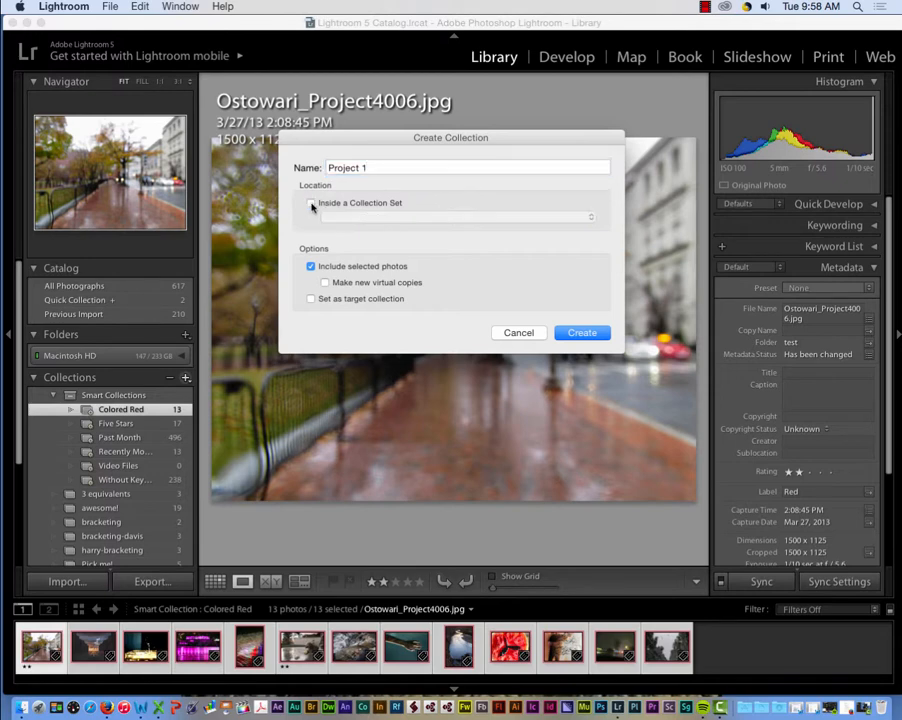
pyautogui.click(584, 333)
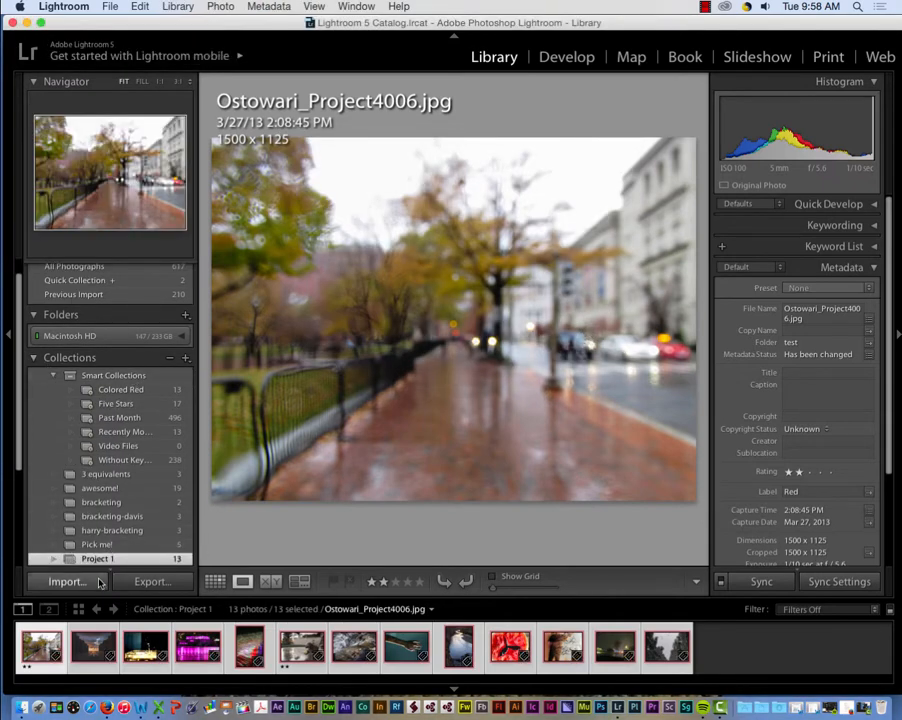
pyautogui.click(54, 377)
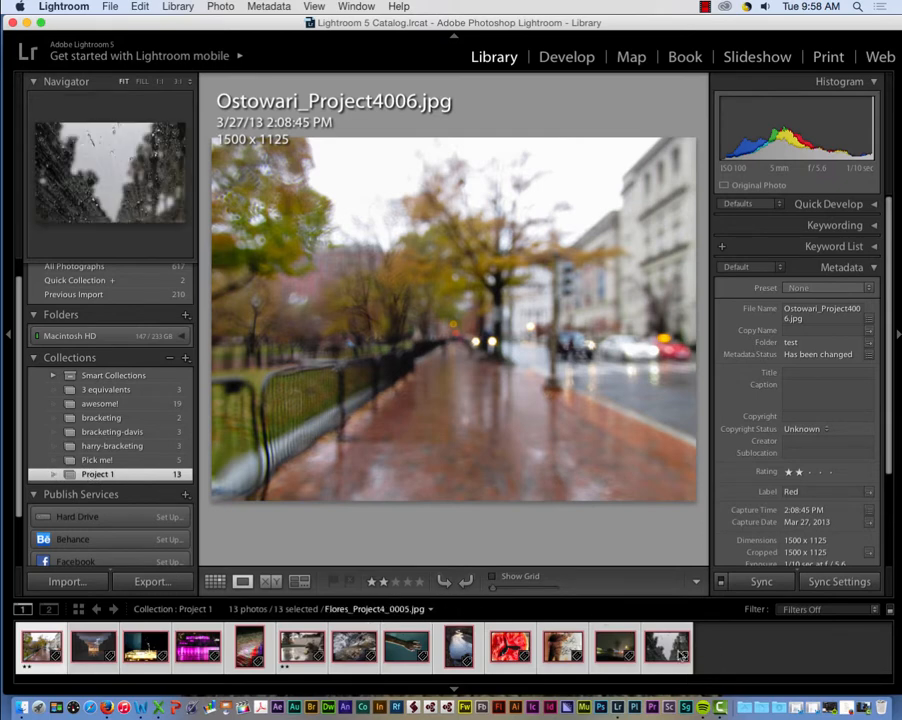
# Preview the Project 1 photos as a contact sheet in the Print module and return to the Library.
pyautogui.click(828, 58)
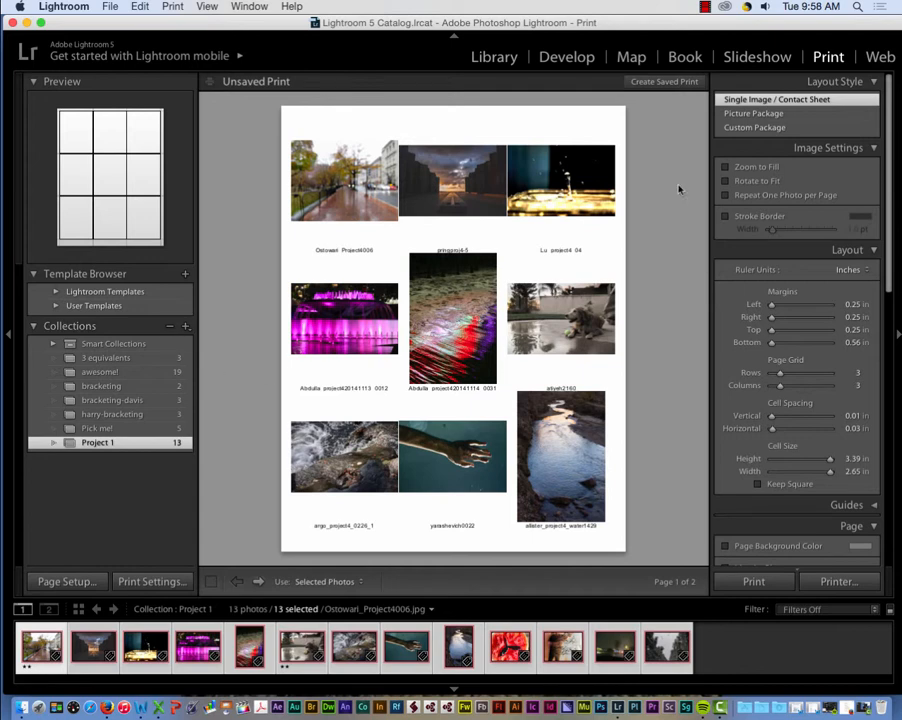
pyautogui.click(494, 57)
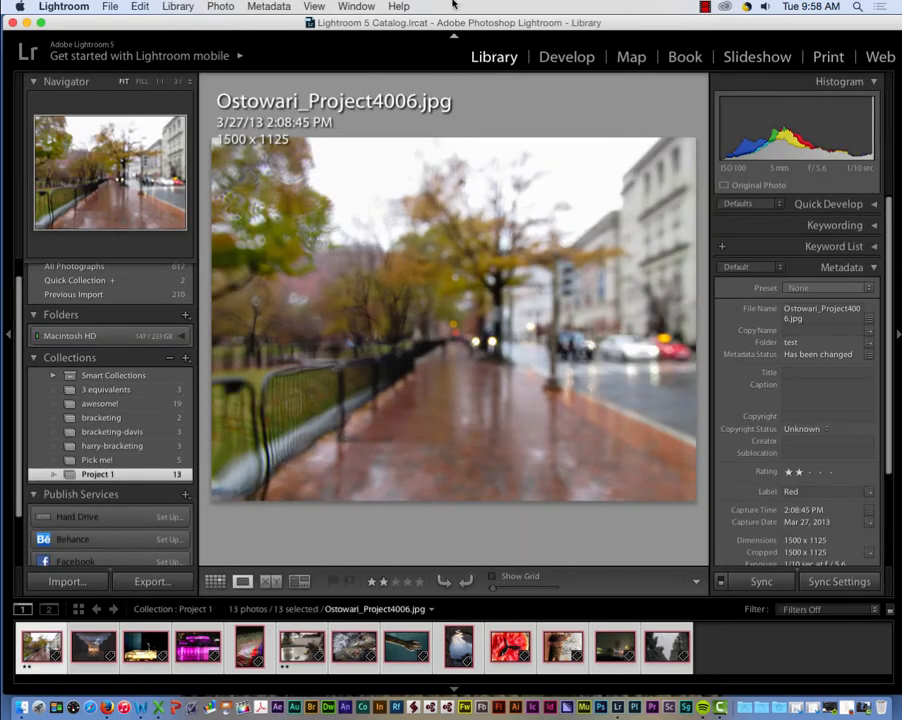
pyautogui.click(313, 6)
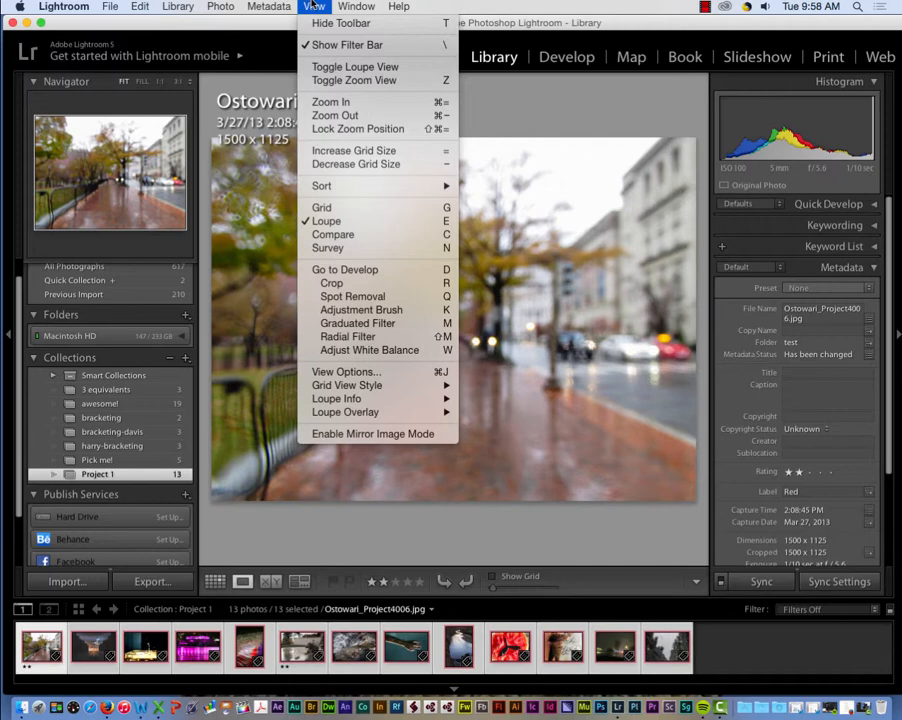
pyautogui.click(313, 5)
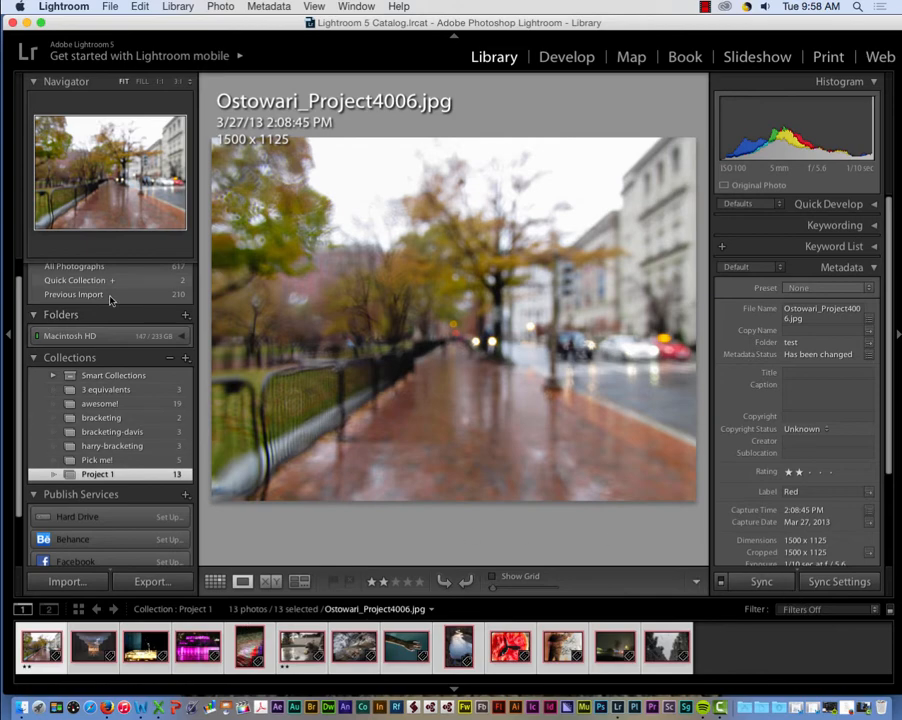
# Show all photographs in the catalog and filter them with the Rated preset.
pyautogui.click(74, 266)
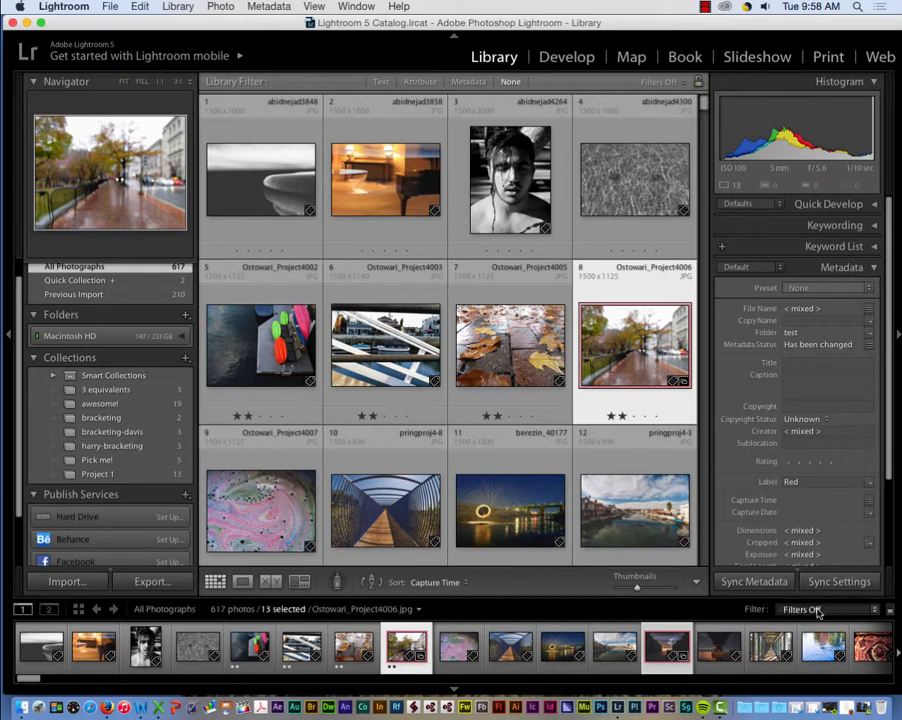
pyautogui.click(679, 84)
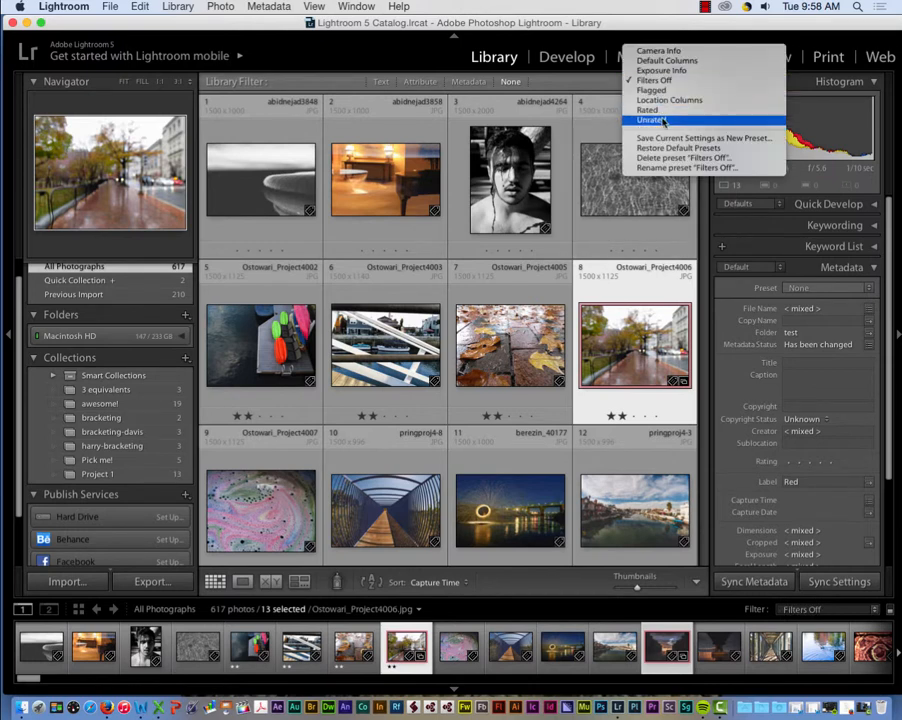
pyautogui.click(662, 109)
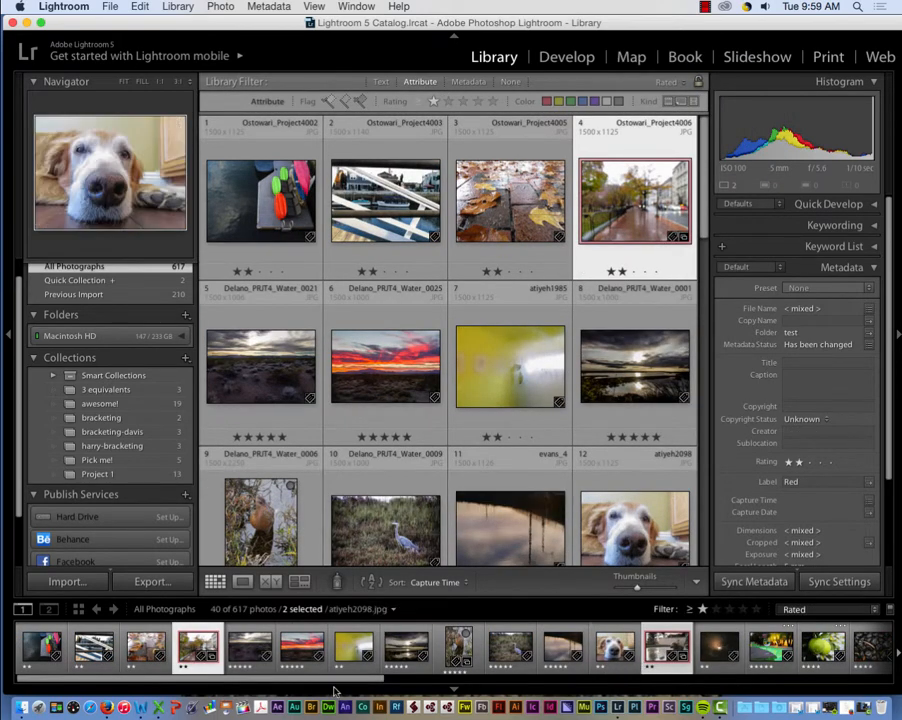
# Filter the catalog with the Flagged preset, and switch the filters off and back on to compare the views.
pyautogui.moveTo(328, 680); pyautogui.dragTo(760, 678)
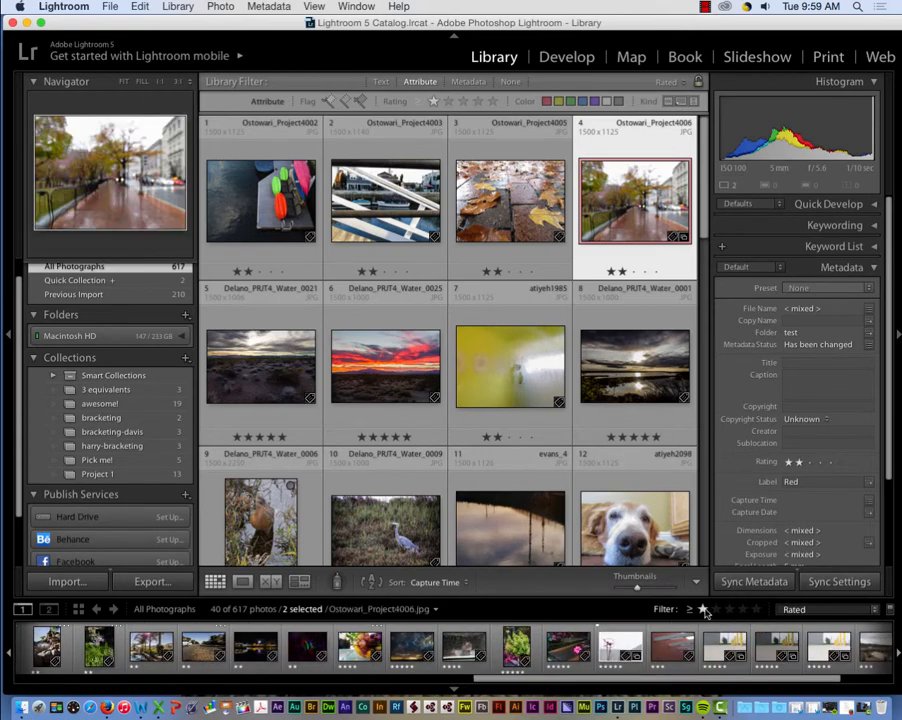
pyautogui.click(791, 609)
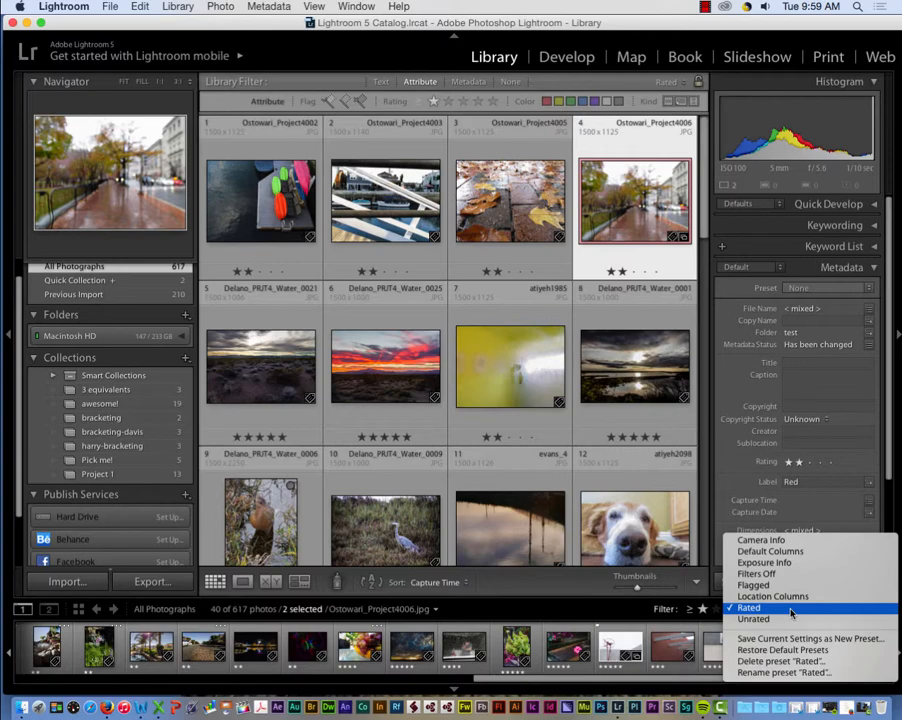
pyautogui.click(791, 609)
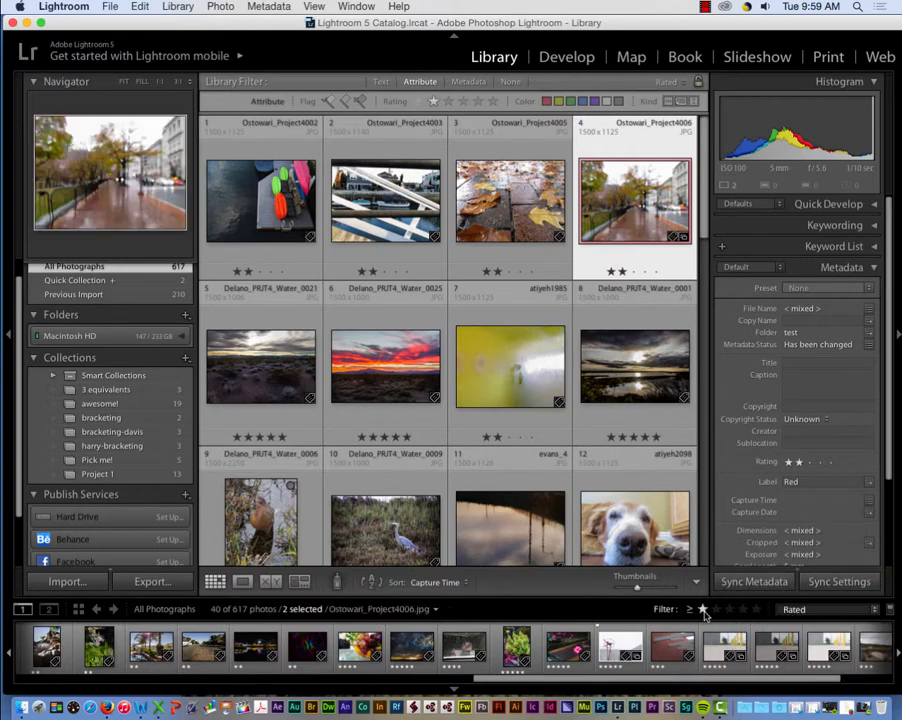
pyautogui.click(791, 609)
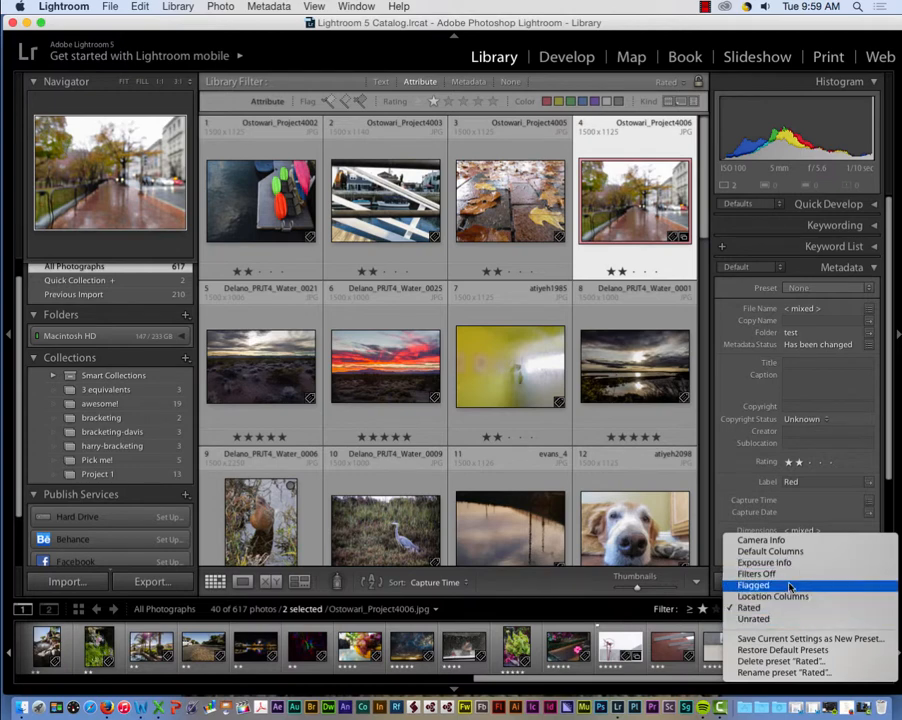
pyautogui.click(790, 585)
pyautogui.click(797, 611)
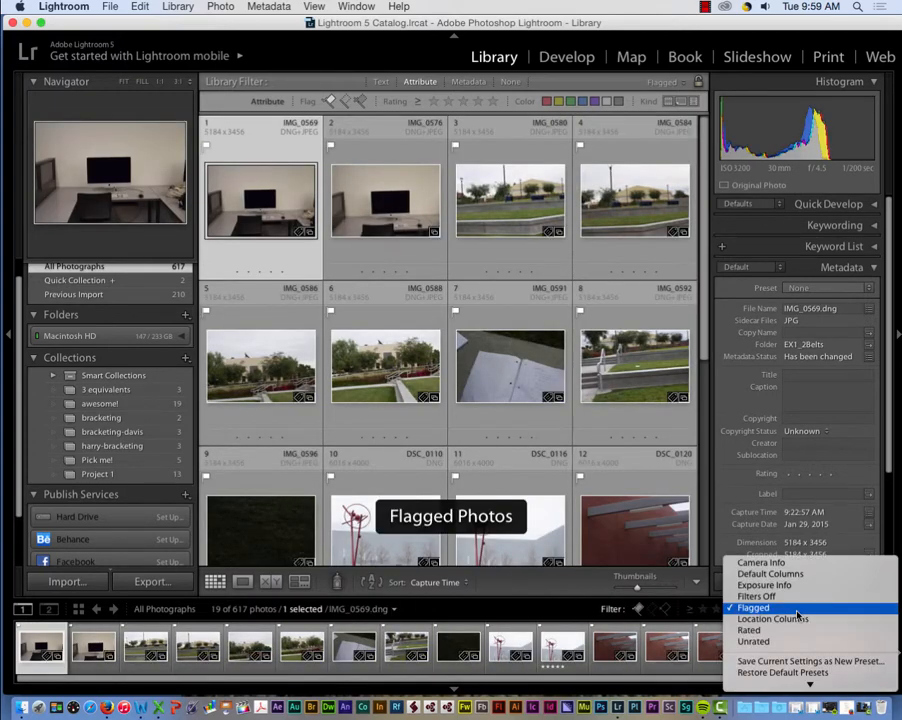
pyautogui.click(797, 610)
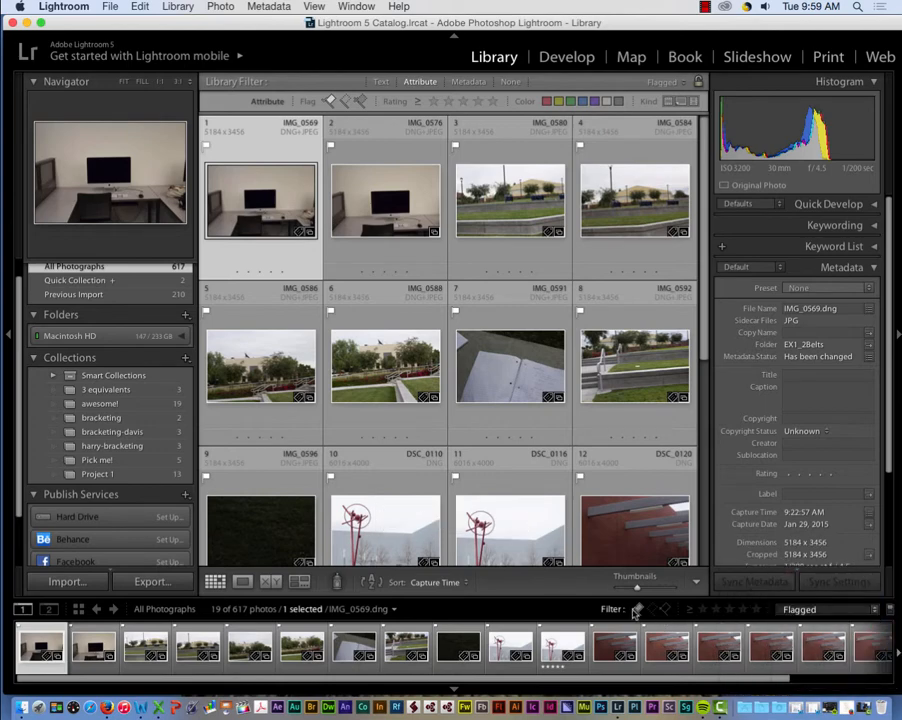
pyautogui.click(891, 611)
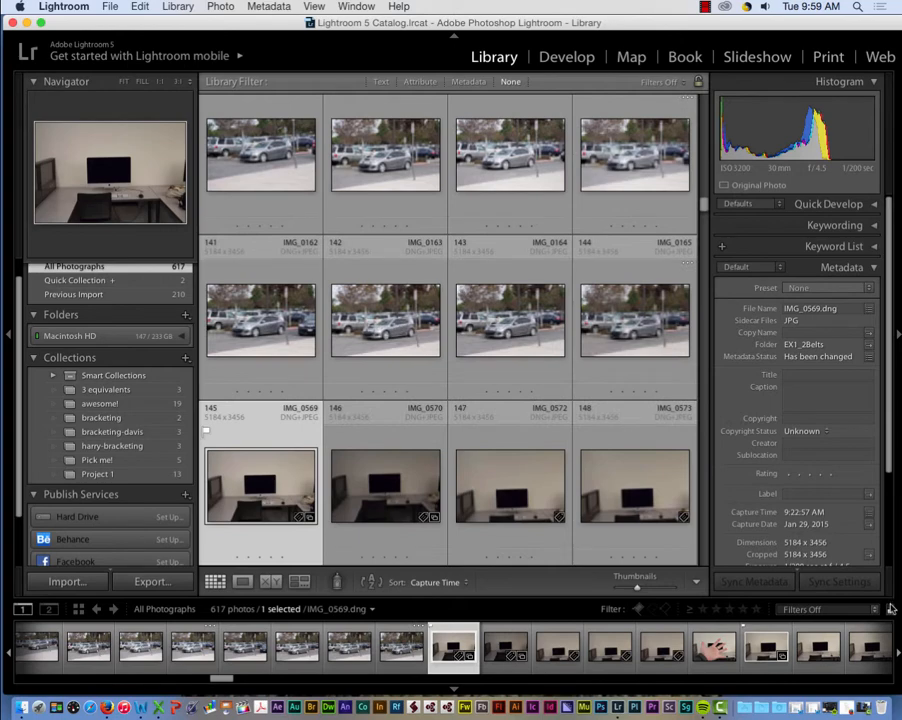
pyautogui.click(891, 608)
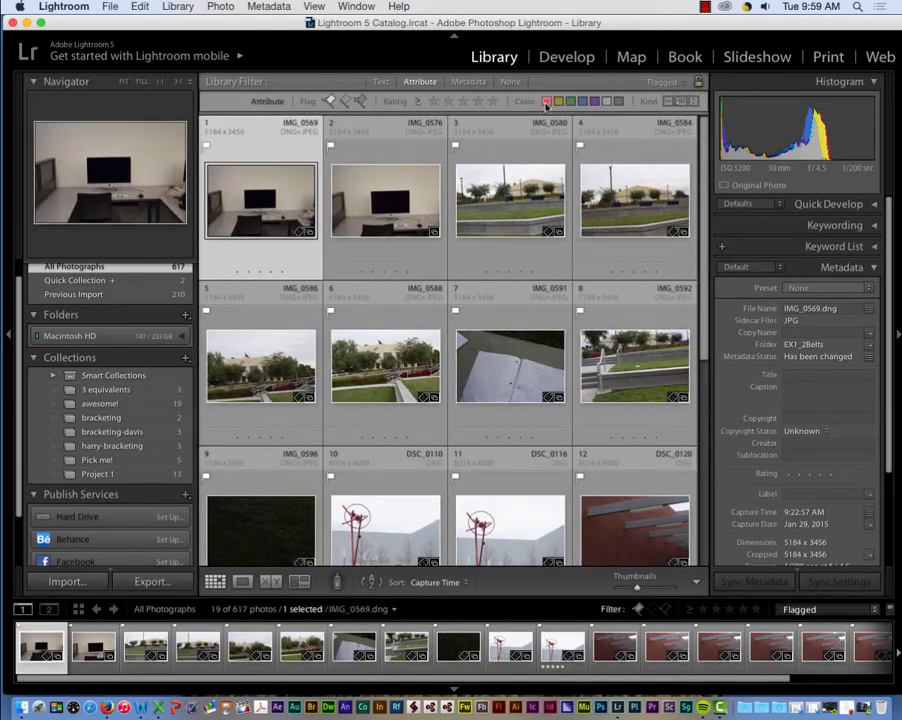
# Add the Red label to the attribute filter and remove the flag criterion to show all red-labeled photos.
pyautogui.click(546, 101)
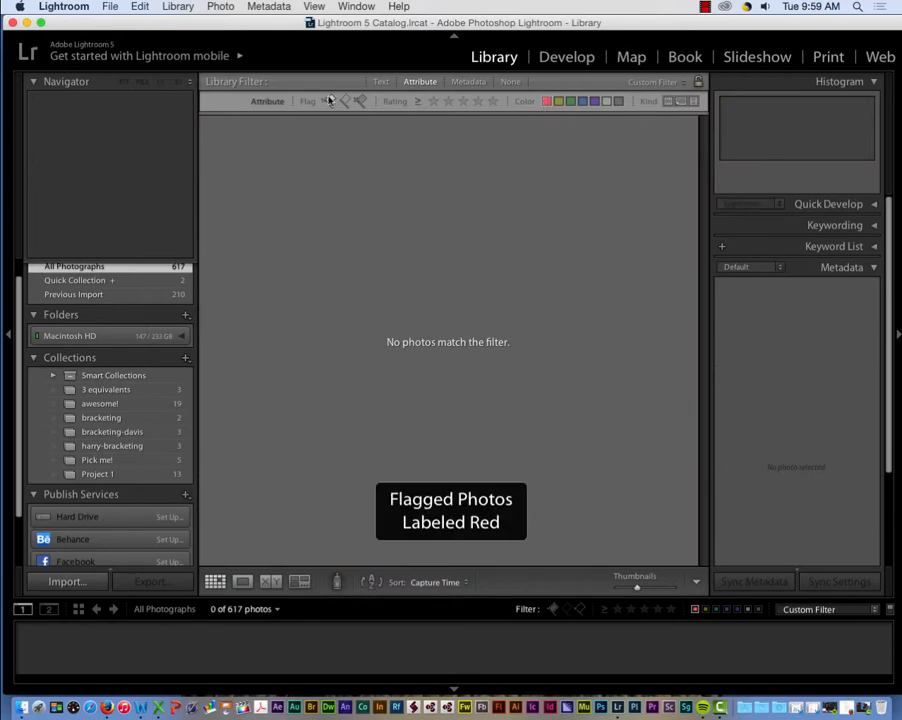
pyautogui.click(329, 101)
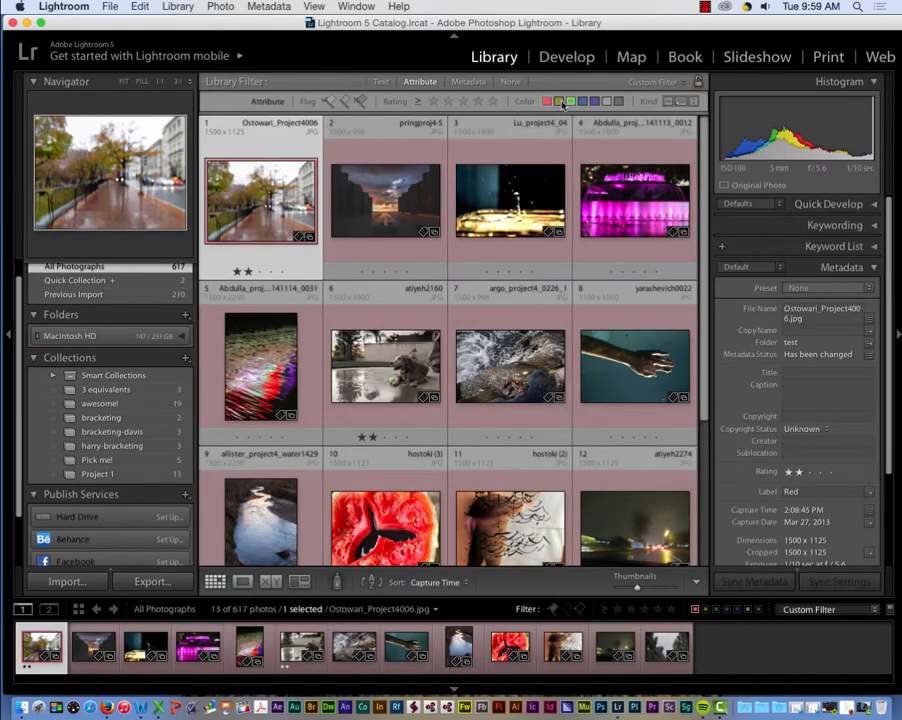
# Replace the Red label criterion with a rating filter, trying five stars and settling on three stars and higher.
pyautogui.click(494, 102)
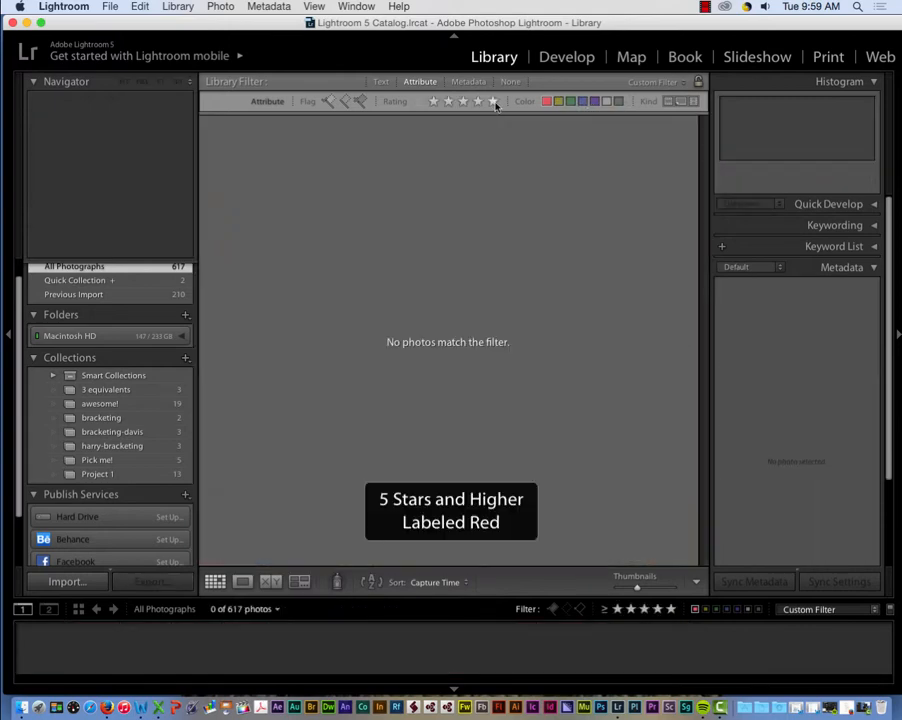
pyautogui.click(547, 102)
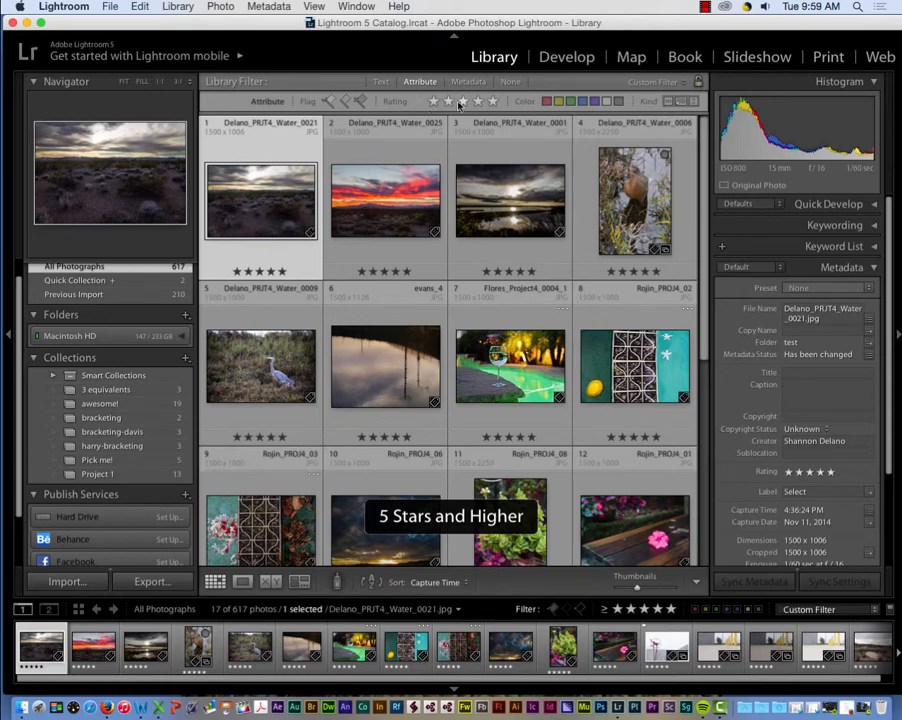
pyautogui.click(461, 102)
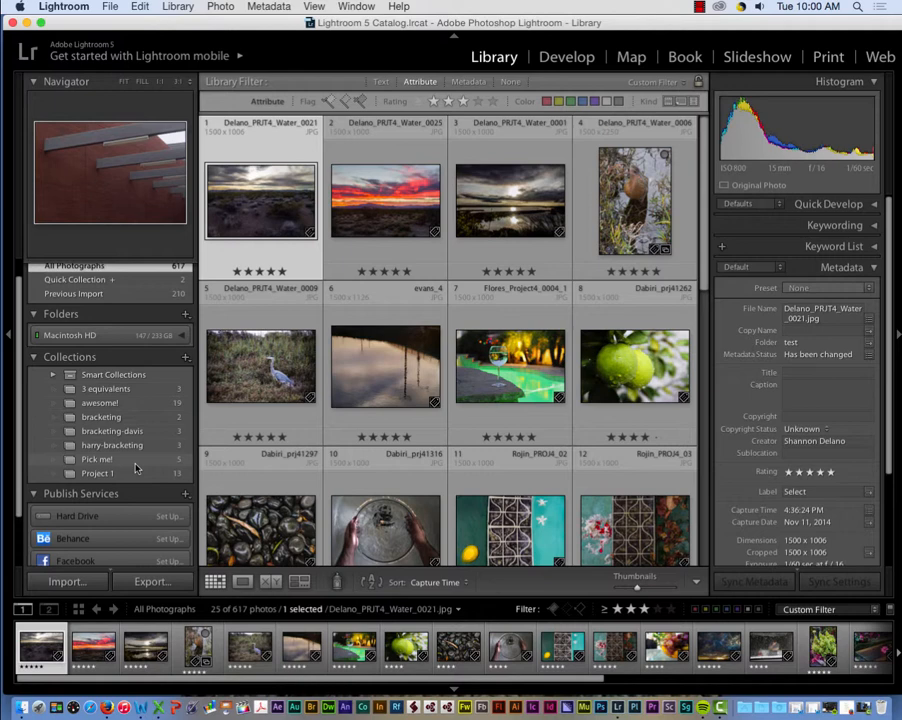
# Open the photos rated three stars and higher in the Print module.
pyautogui.click(821, 58)
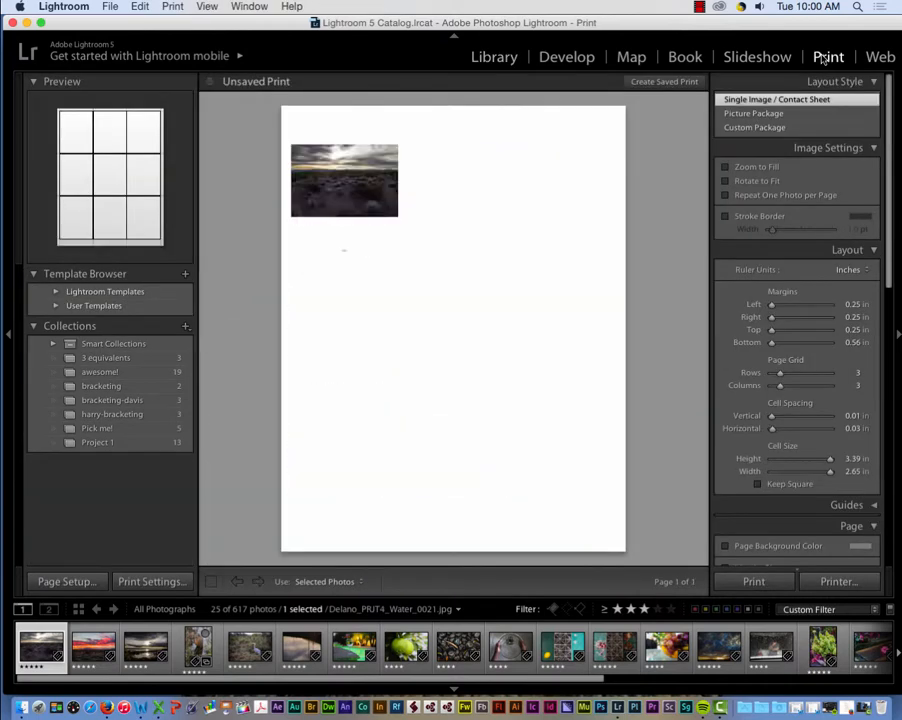